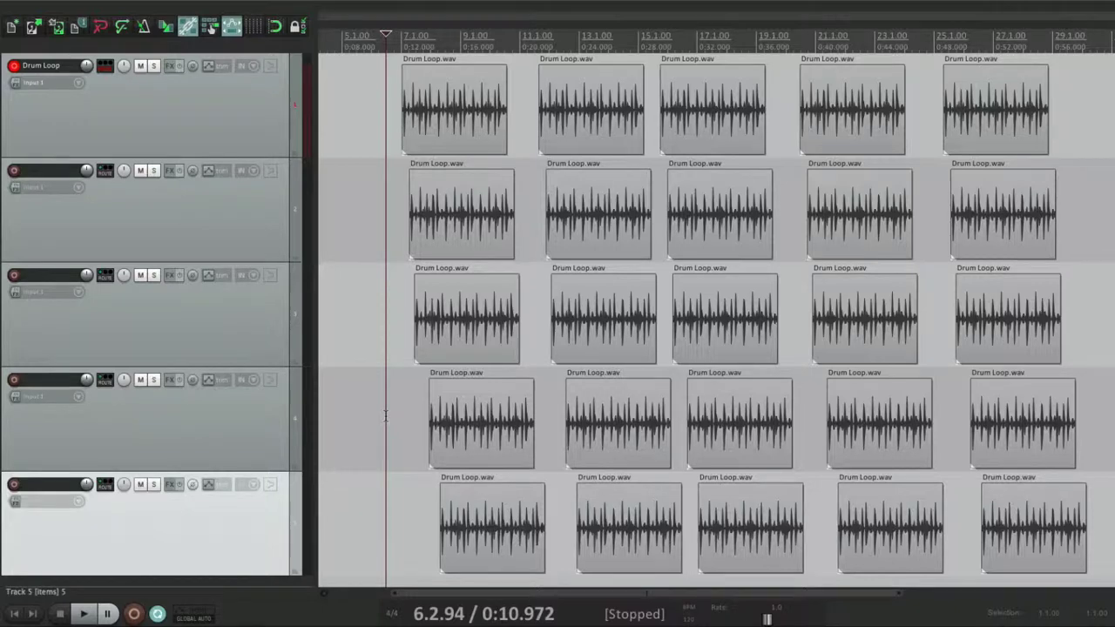
# Lock and then unlock the third Drum Loop item on track 2, and turn on ripple editing
pyautogui.click(703, 196)
pyautogui.rightClick(704, 193)
pyautogui.moveTo(718, 160)
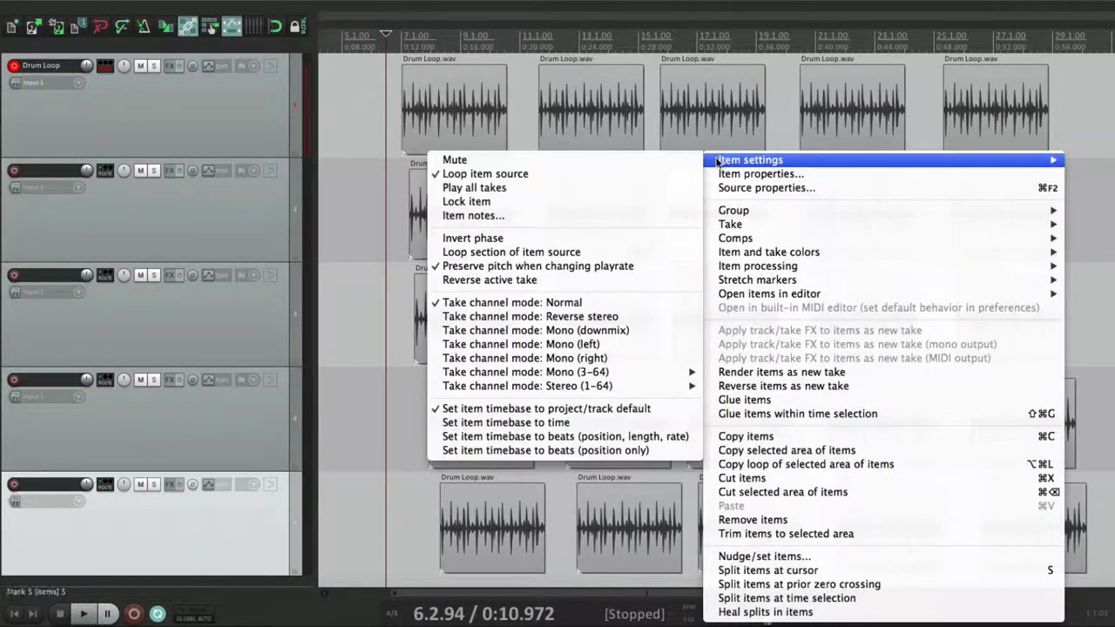
pyautogui.click(514, 201)
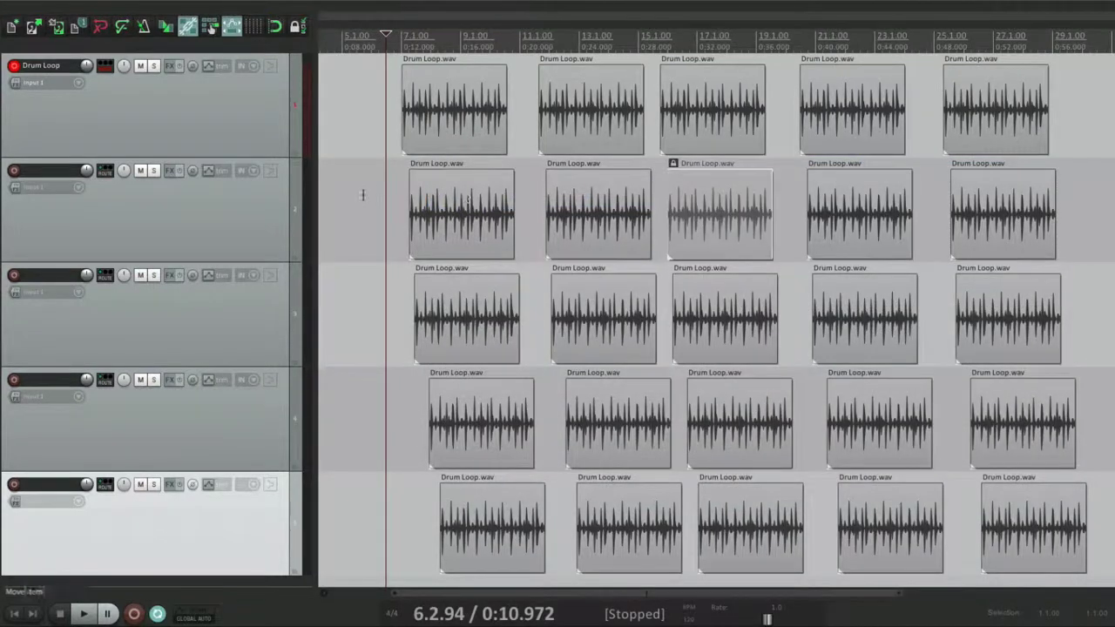
pyautogui.click(363, 195)
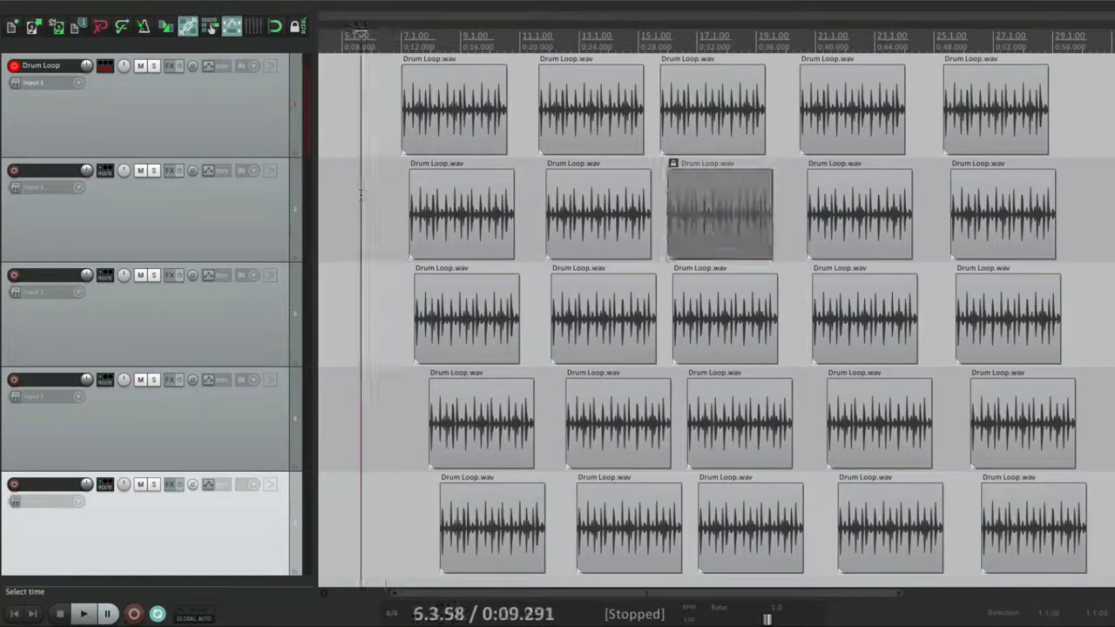
pyautogui.click(673, 165)
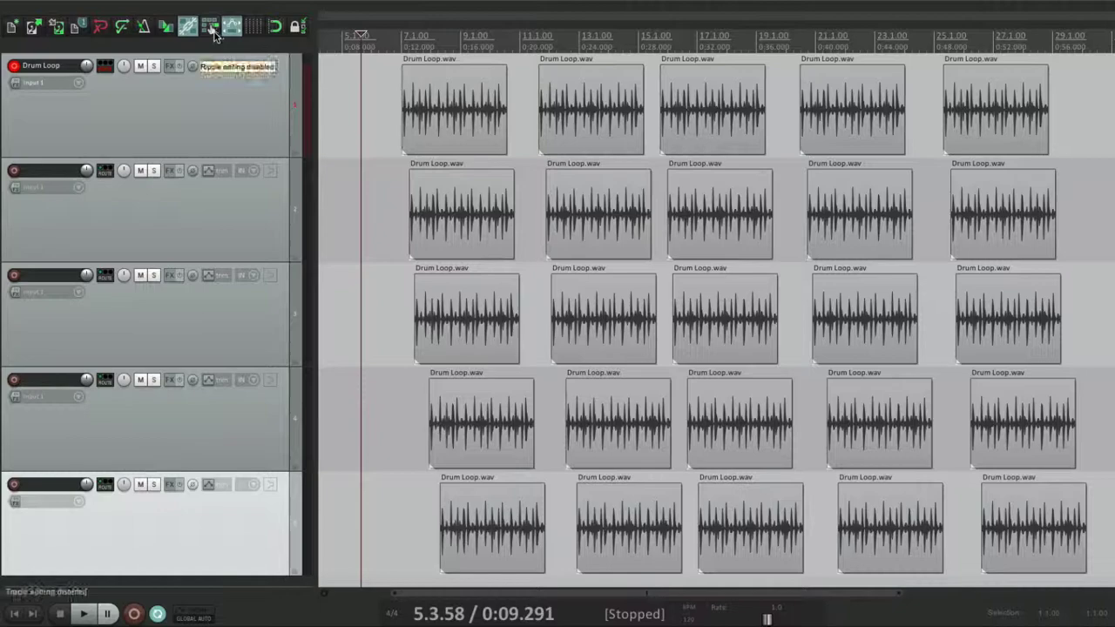
pyautogui.click(214, 33)
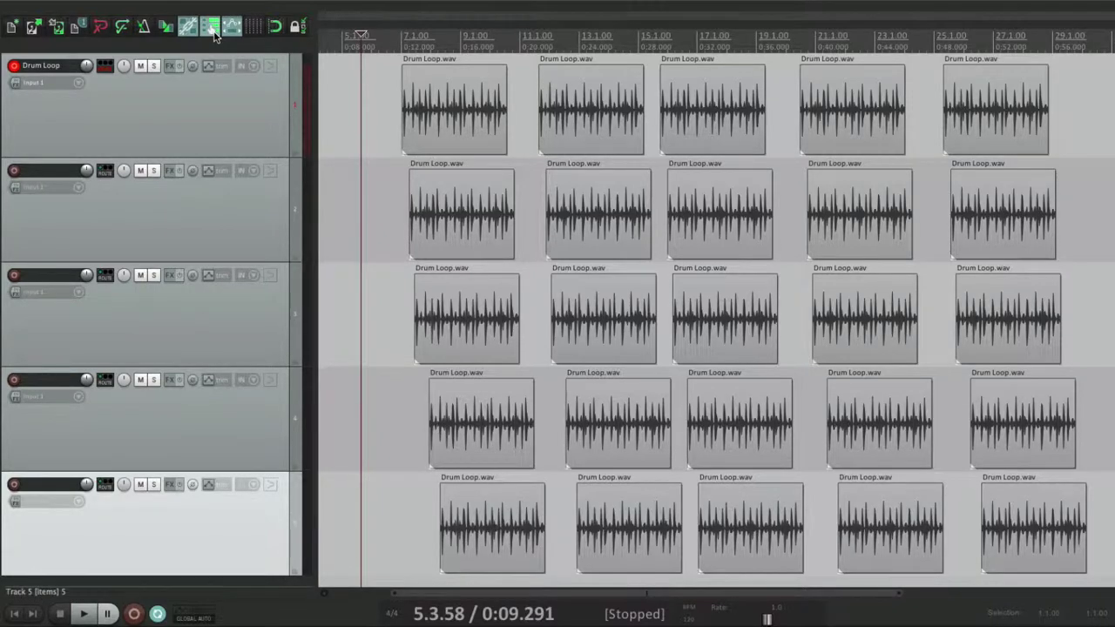
# Ripple-drag Drum Loop items on tracks 1, 2 and 3 later so following items move to near bar 17
pyautogui.moveTo(704, 103); pyautogui.dragTo(603, 122)
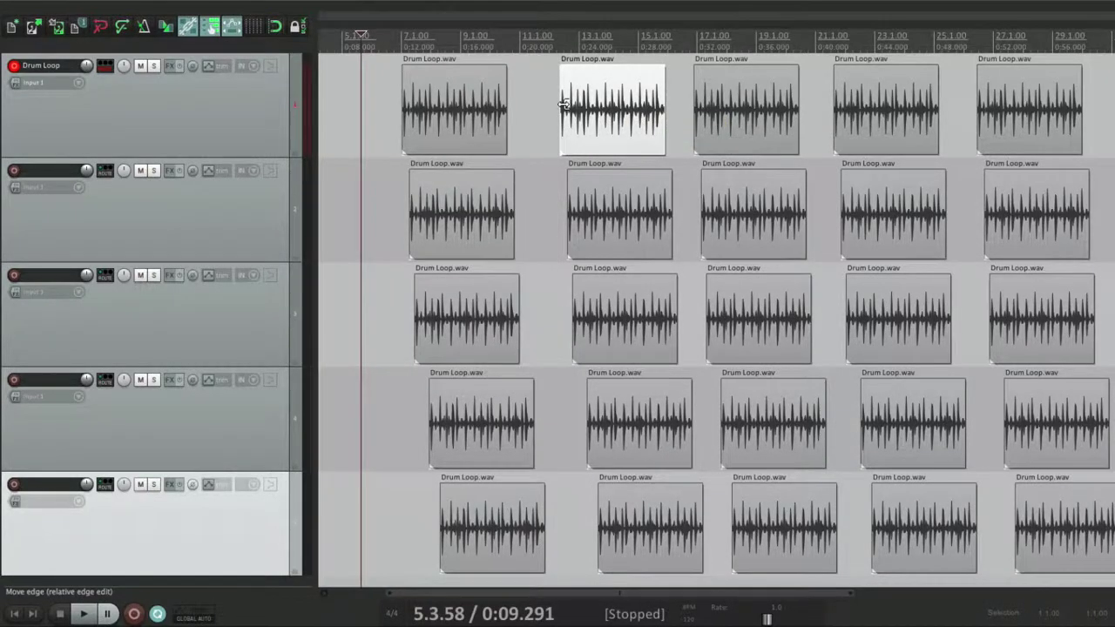
pyautogui.moveTo(763, 196)
pyautogui.mouseDown()
pyautogui.moveTo(817, 212)
pyautogui.moveTo(772, 211)
pyautogui.mouseUp()
pyautogui.moveTo(746, 300); pyautogui.dragTo(762, 318)
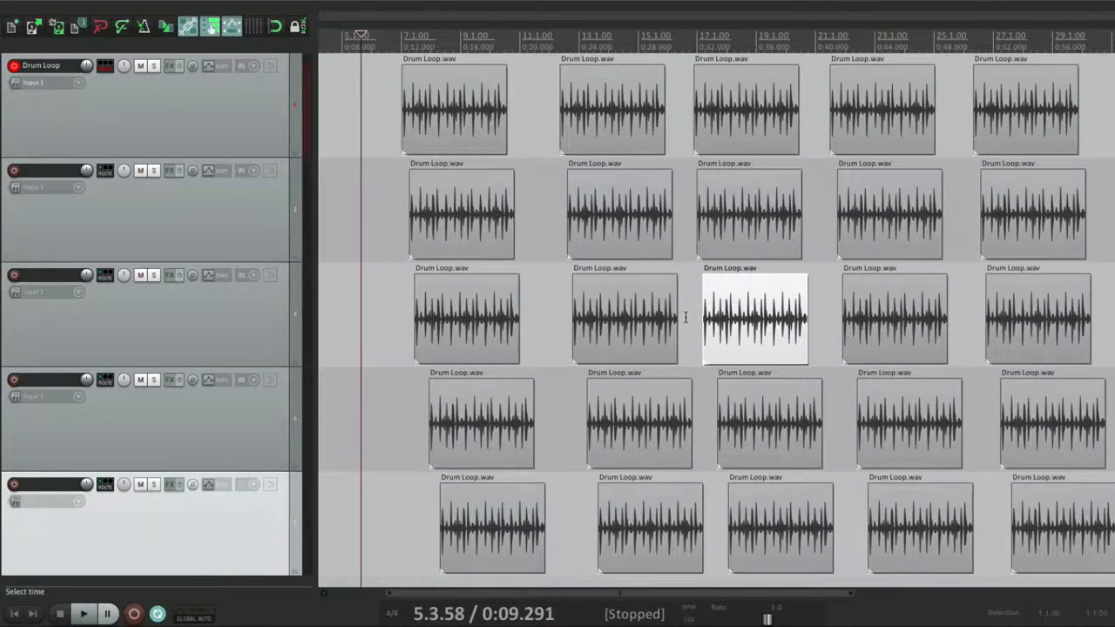
# Lock the third Drum Loop item on track 2, then check Editing Behavior preferences without changing anything
pyautogui.click(730, 187)
pyautogui.rightClick(732, 187)
pyautogui.moveTo(741, 163)
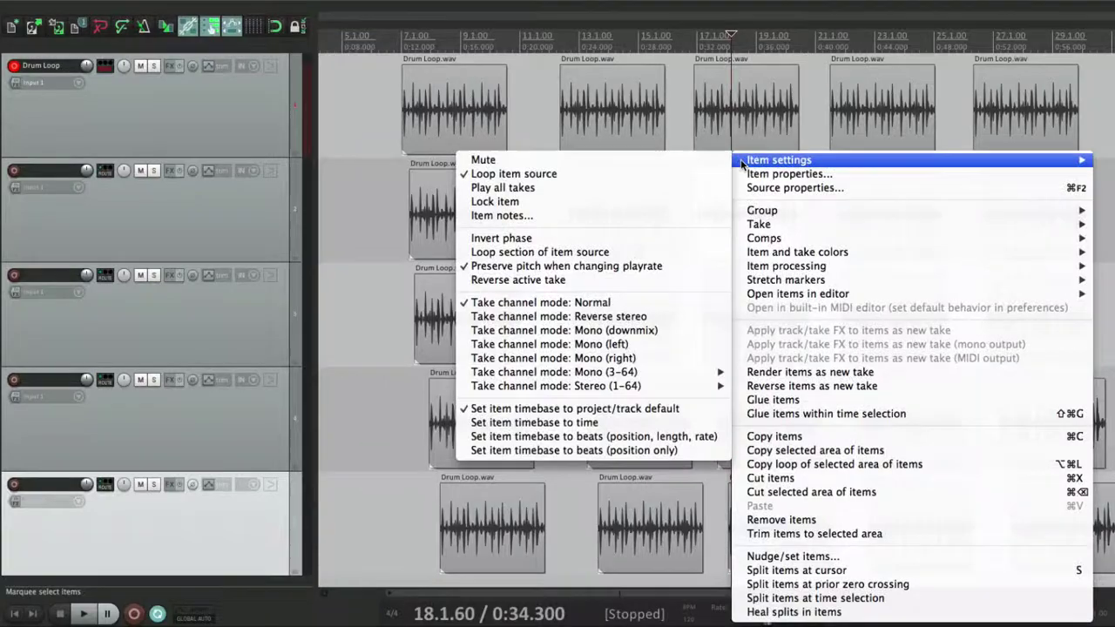
pyautogui.click(697, 201)
pyautogui.click(688, 199)
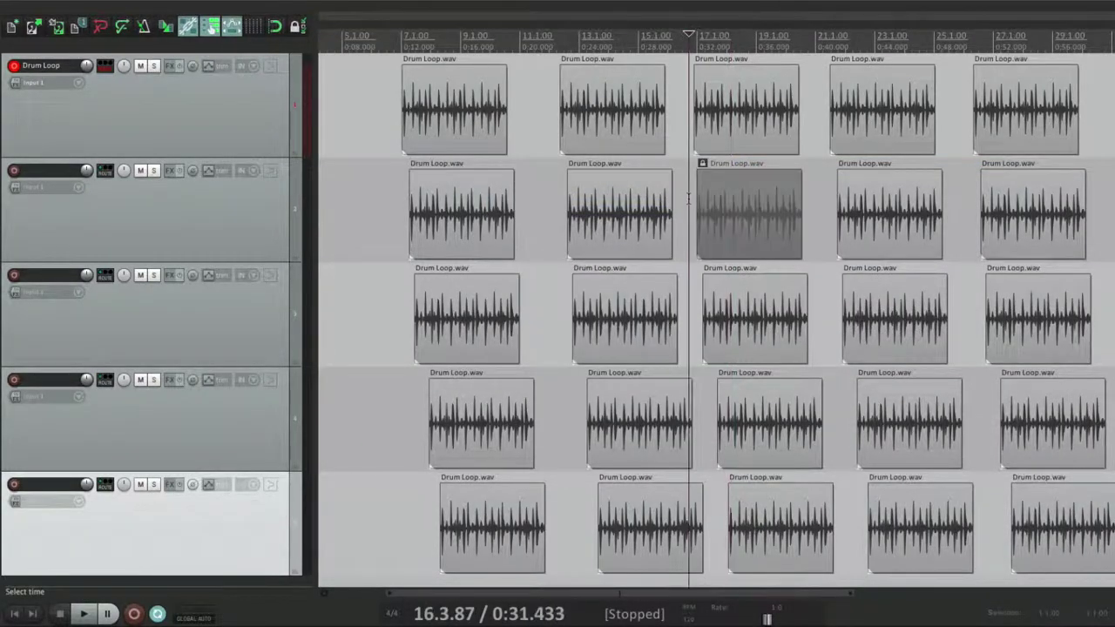
pyautogui.press('super+comma')
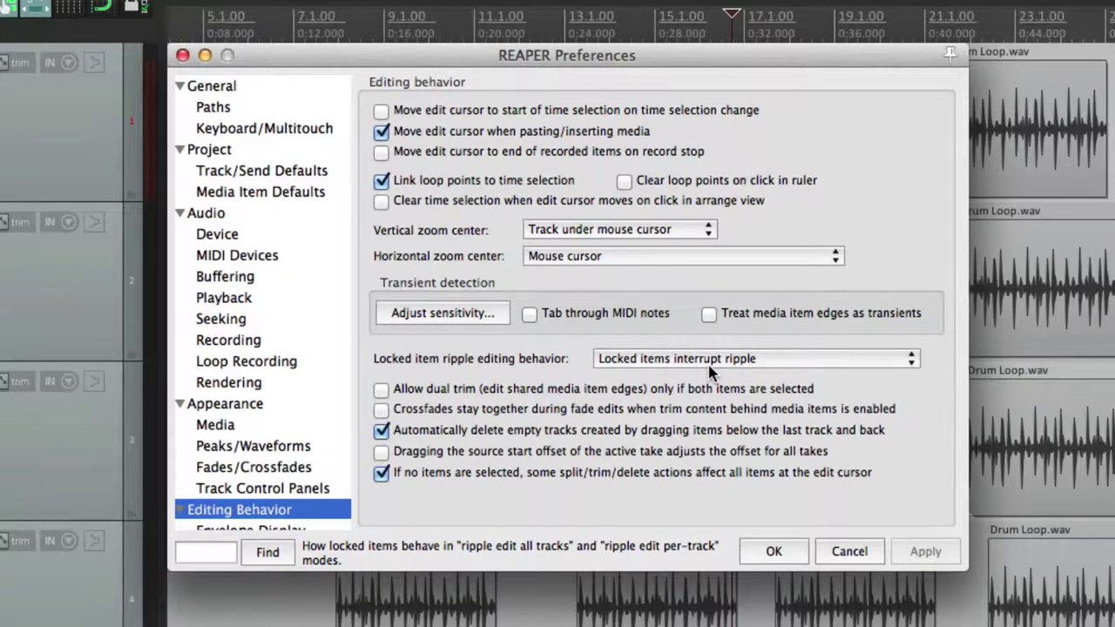
pyautogui.press('Escape')
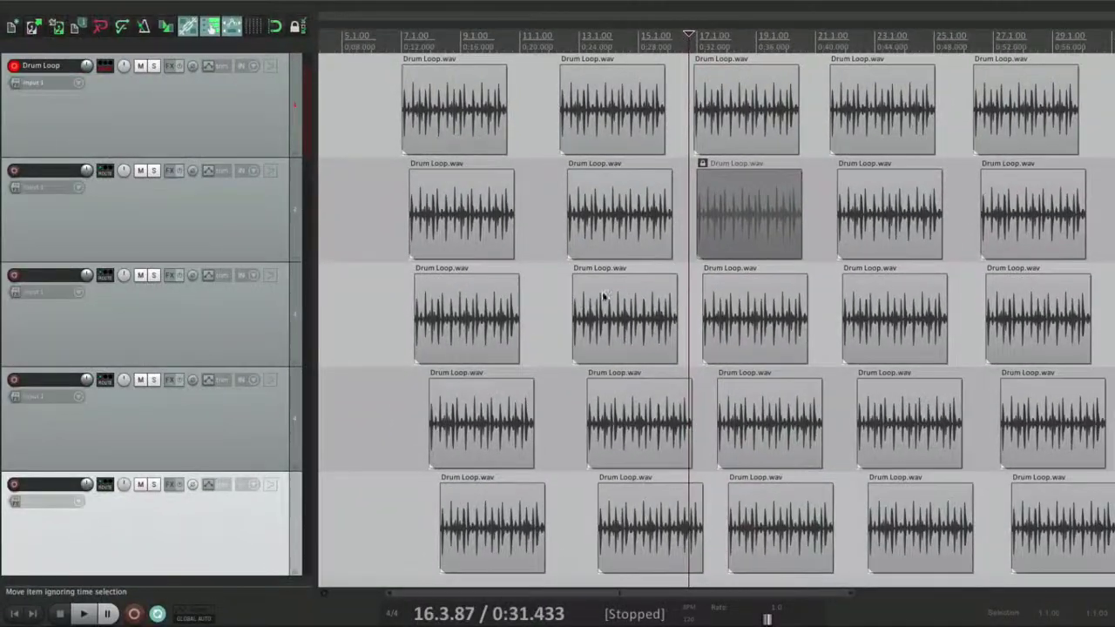
# Test ripple drags on track 3, track 1 and track 2 items against the locked item
pyautogui.moveTo(607, 298); pyautogui.dragTo(634, 304)
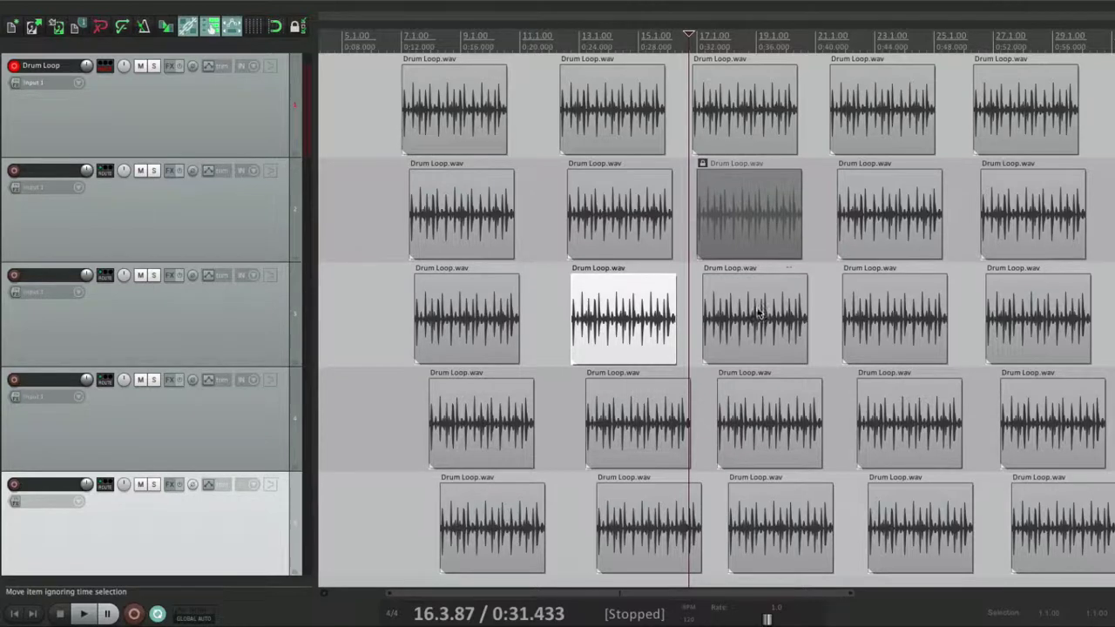
pyautogui.moveTo(756, 317); pyautogui.dragTo(770, 334)
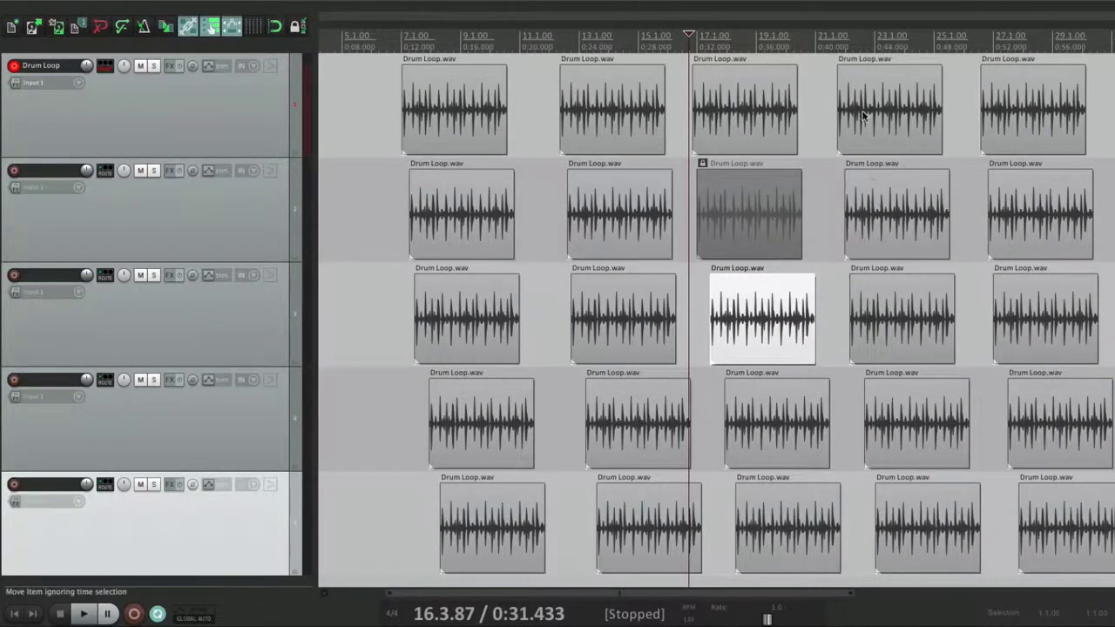
pyautogui.moveTo(863, 115); pyautogui.dragTo(871, 136)
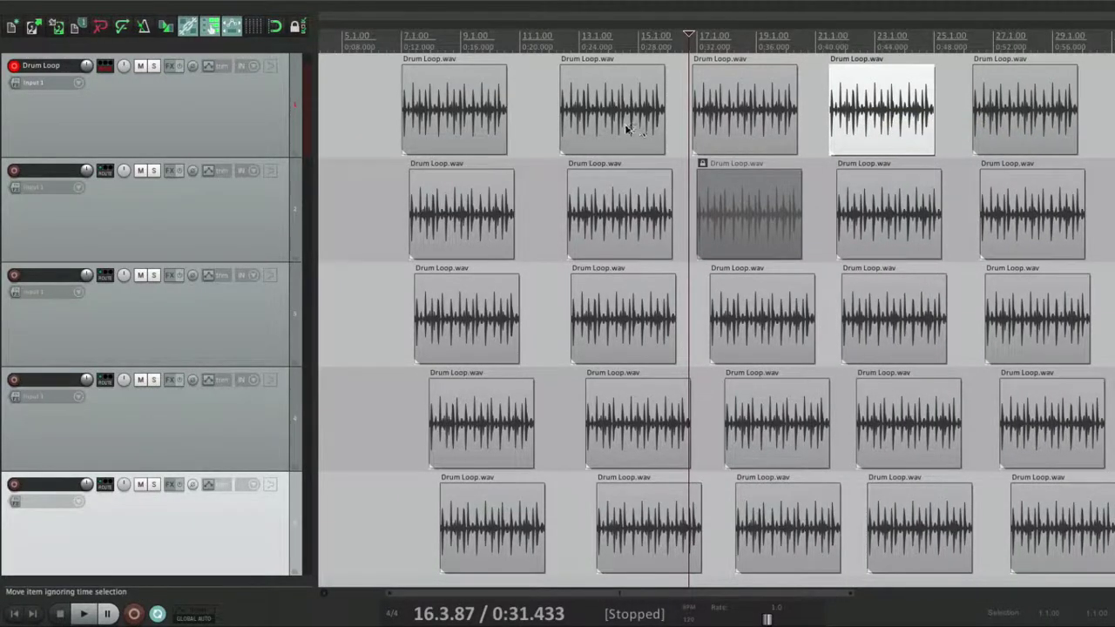
pyautogui.moveTo(608, 119)
pyautogui.mouseDown()
pyautogui.moveTo(624, 114)
pyautogui.moveTo(606, 118)
pyautogui.mouseUp()
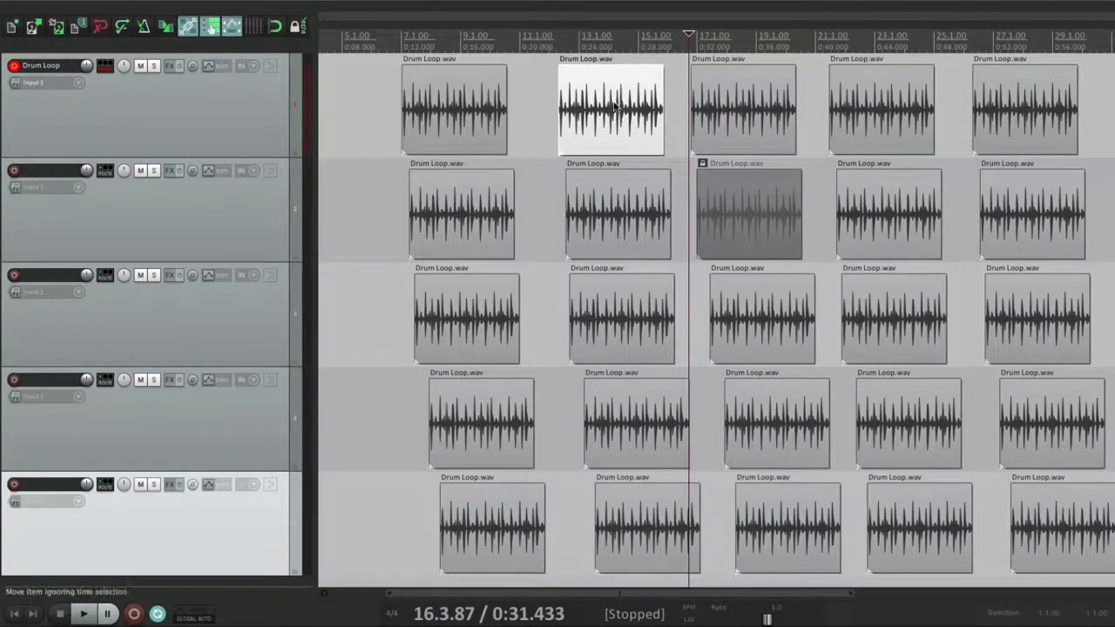
pyautogui.moveTo(617, 111)
pyautogui.mouseDown()
pyautogui.moveTo(601, 113)
pyautogui.moveTo(624, 122)
pyautogui.moveTo(608, 110)
pyautogui.mouseUp()
pyautogui.moveTo(466, 192)
pyautogui.mouseDown()
pyautogui.moveTo(455, 193)
pyautogui.moveTo(476, 193)
pyautogui.mouseUp()
pyautogui.moveTo(456, 92)
pyautogui.mouseDown()
pyautogui.moveTo(435, 98)
pyautogui.moveTo(447, 99)
pyautogui.mouseUp()
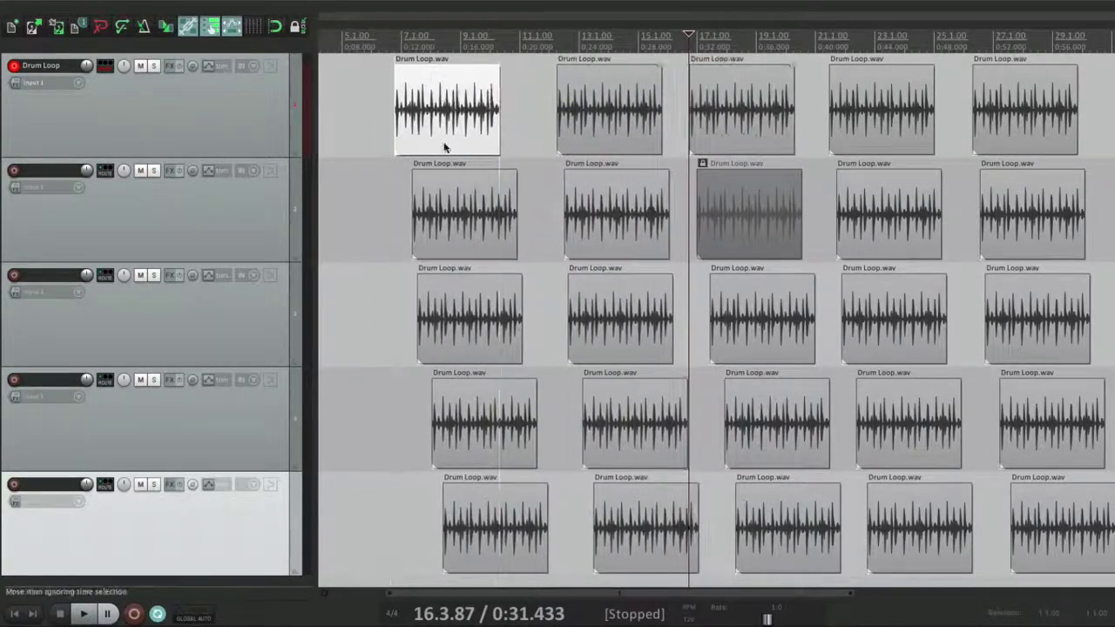
# Set locked item ripple editing behavior to 'Locked items interrupt ripple per-track'
pyautogui.press('super+comma')
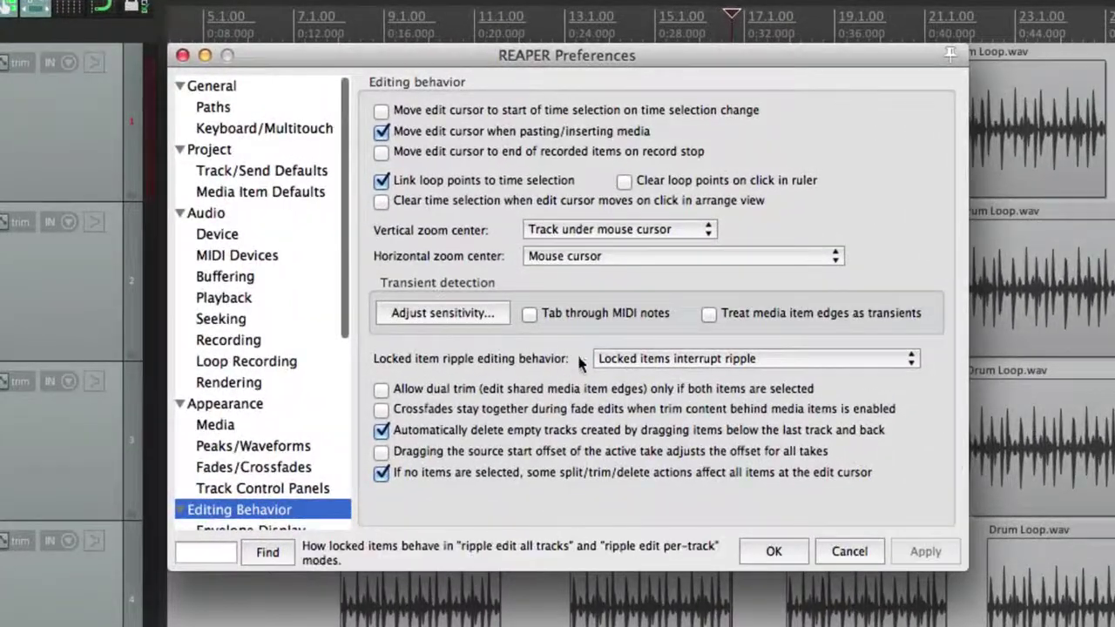
pyautogui.click(622, 358)
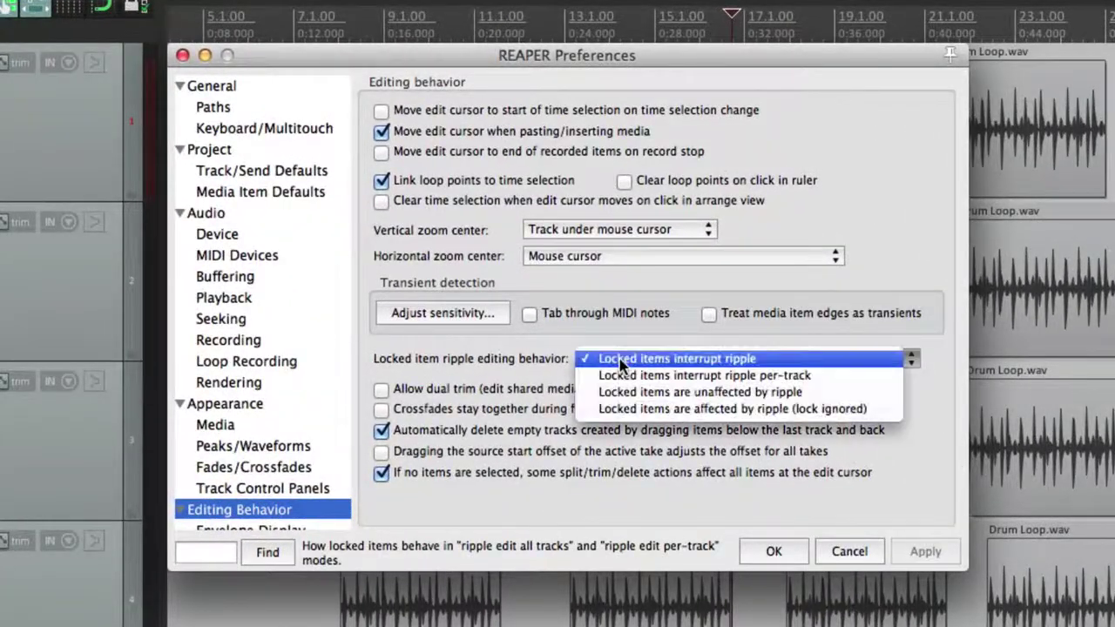
pyautogui.click(660, 382)
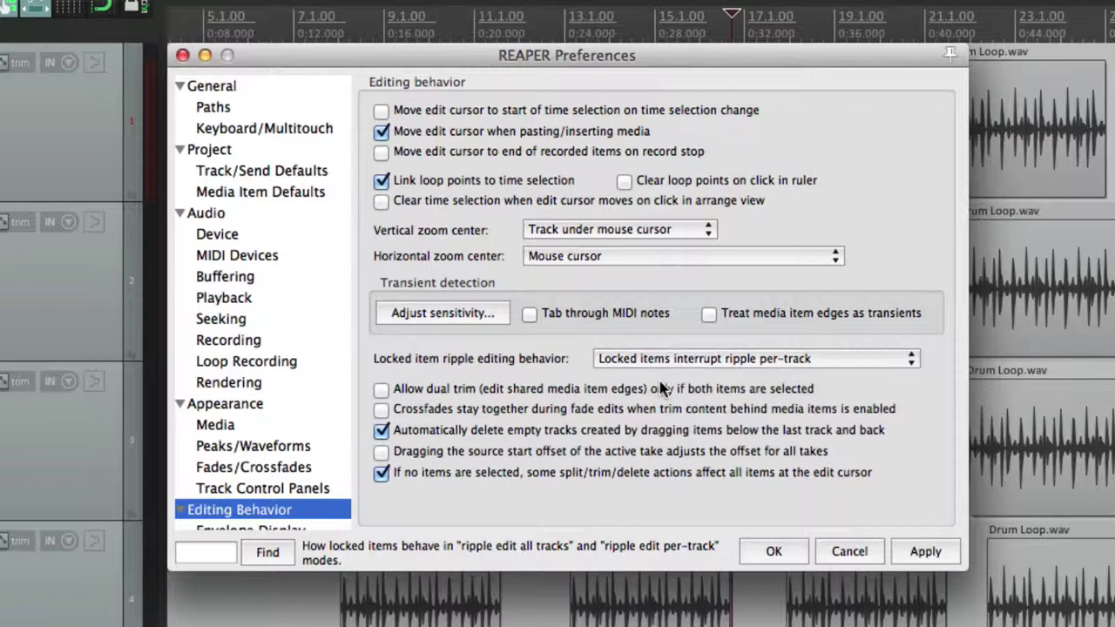
pyautogui.press('Return')
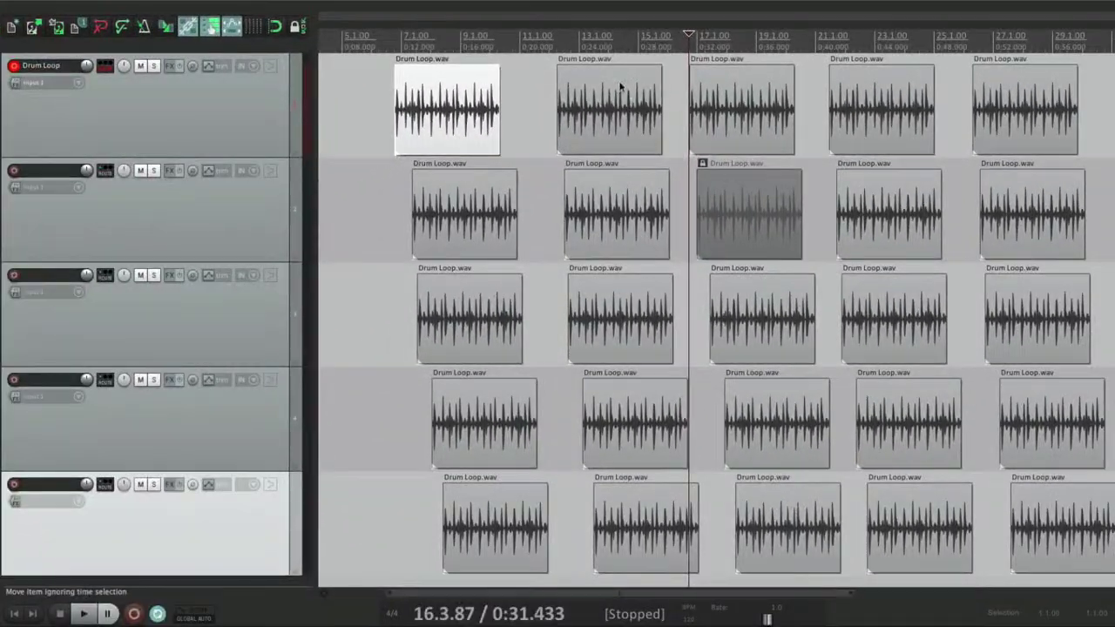
# Ripple-drag track 1's second, third and fourth items and track 2's fourth item left and right
pyautogui.moveTo(589, 87); pyautogui.dragTo(615, 105)
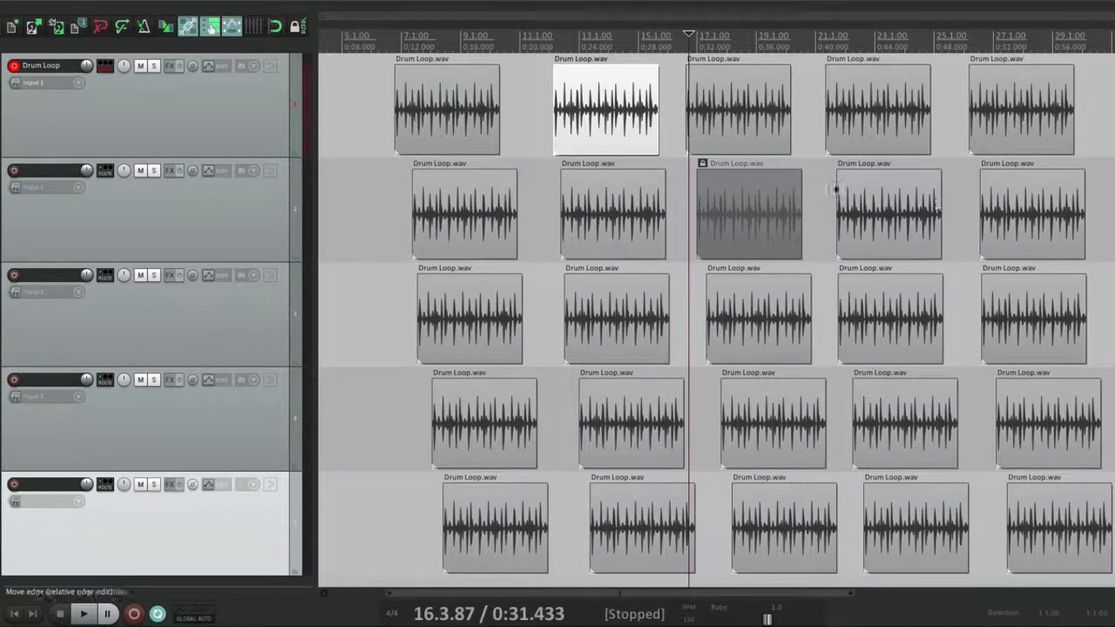
pyautogui.moveTo(604, 96); pyautogui.dragTo(471, 105)
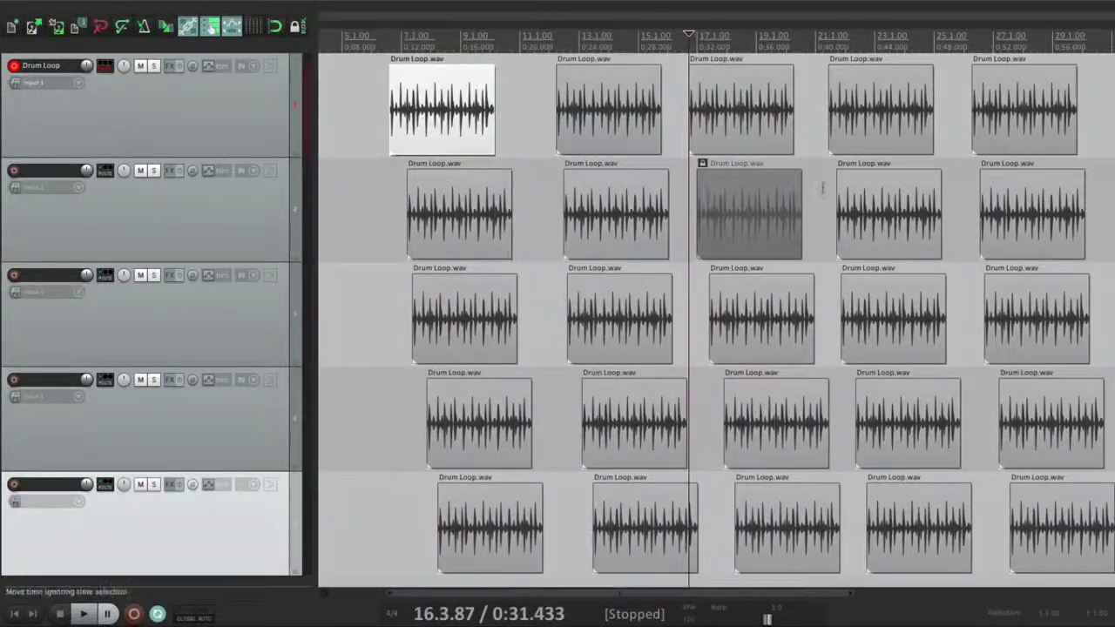
pyautogui.moveTo(864, 191); pyautogui.dragTo(875, 191)
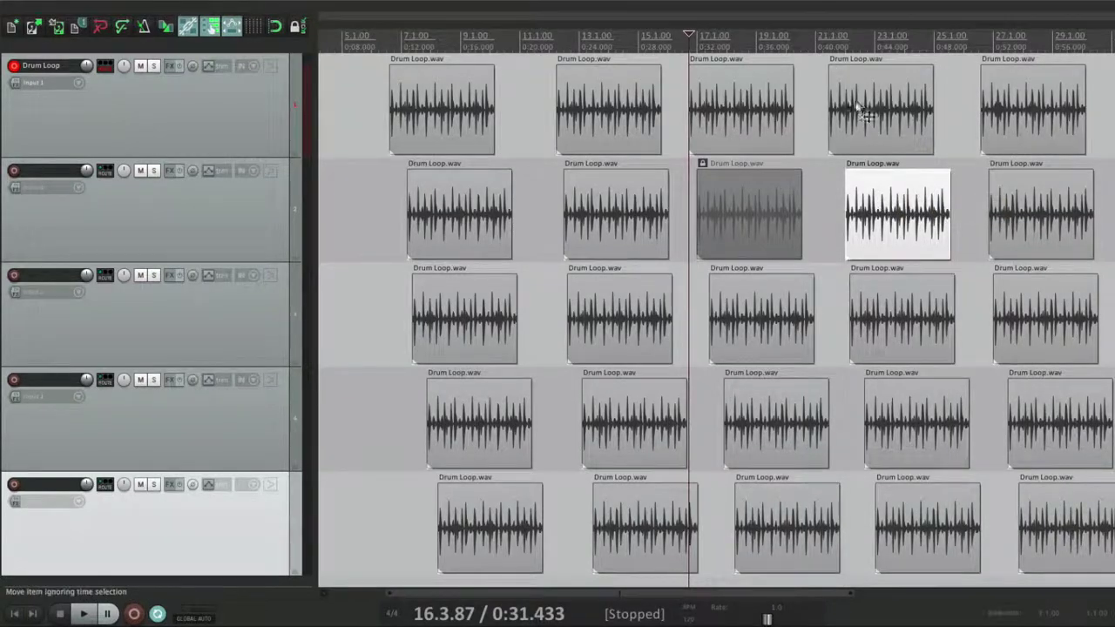
pyautogui.moveTo(860, 113)
pyautogui.mouseDown()
pyautogui.moveTo(849, 110)
pyautogui.moveTo(852, 120)
pyautogui.mouseUp()
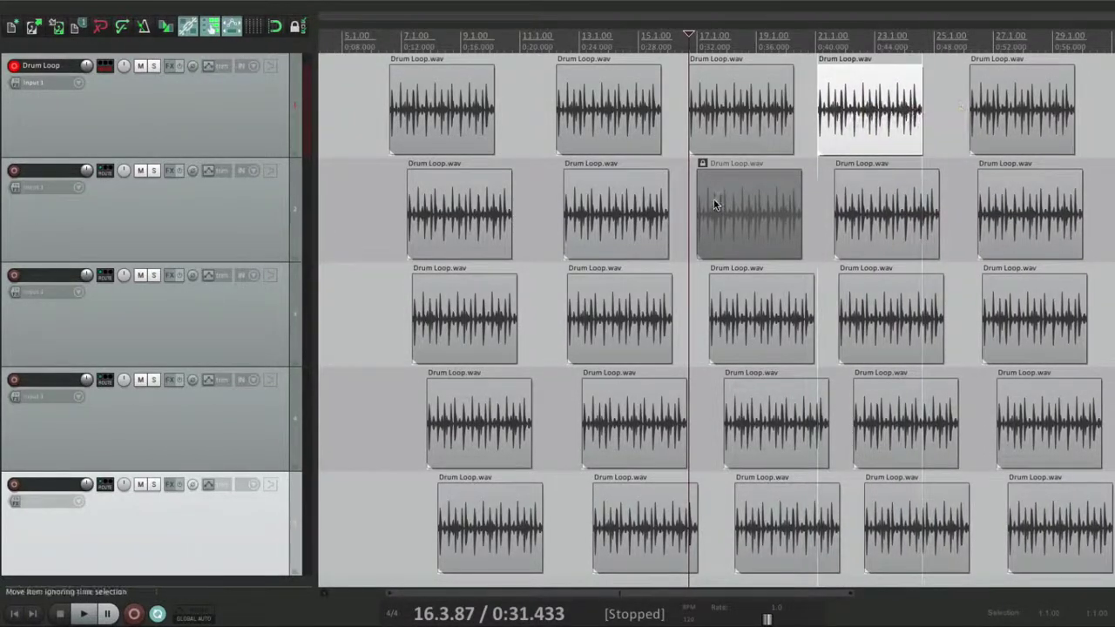
pyautogui.moveTo(736, 109)
pyautogui.mouseDown()
pyautogui.moveTo(749, 119)
pyautogui.moveTo(738, 120)
pyautogui.mouseUp()
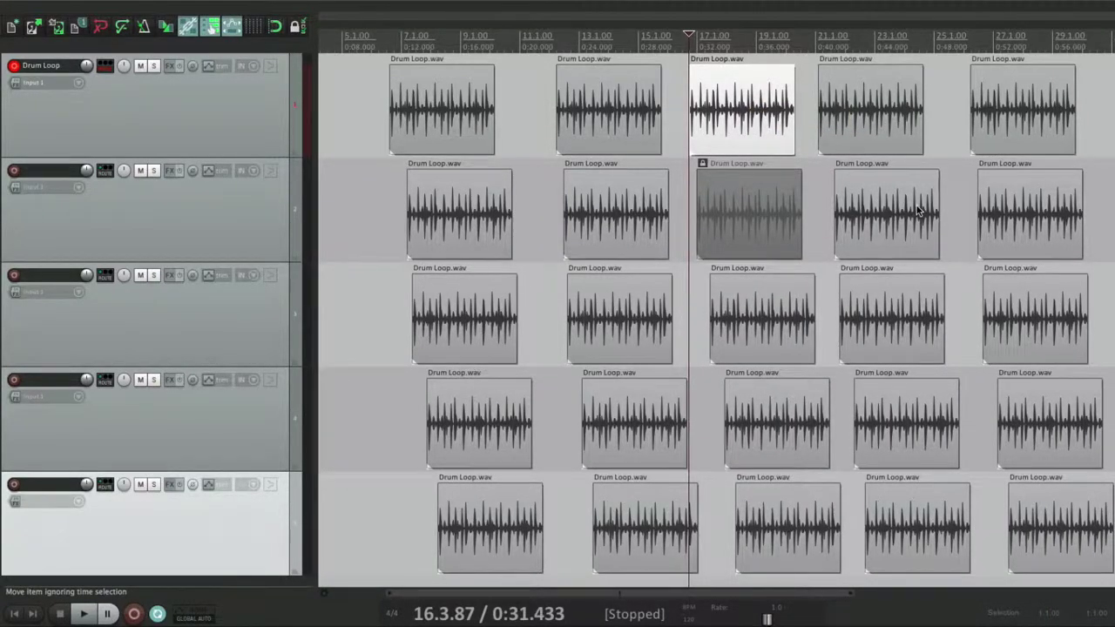
# Set locked item ripple editing behavior to 'Locked items are unaffected by ripple' and confirm
pyautogui.press('super+comma')
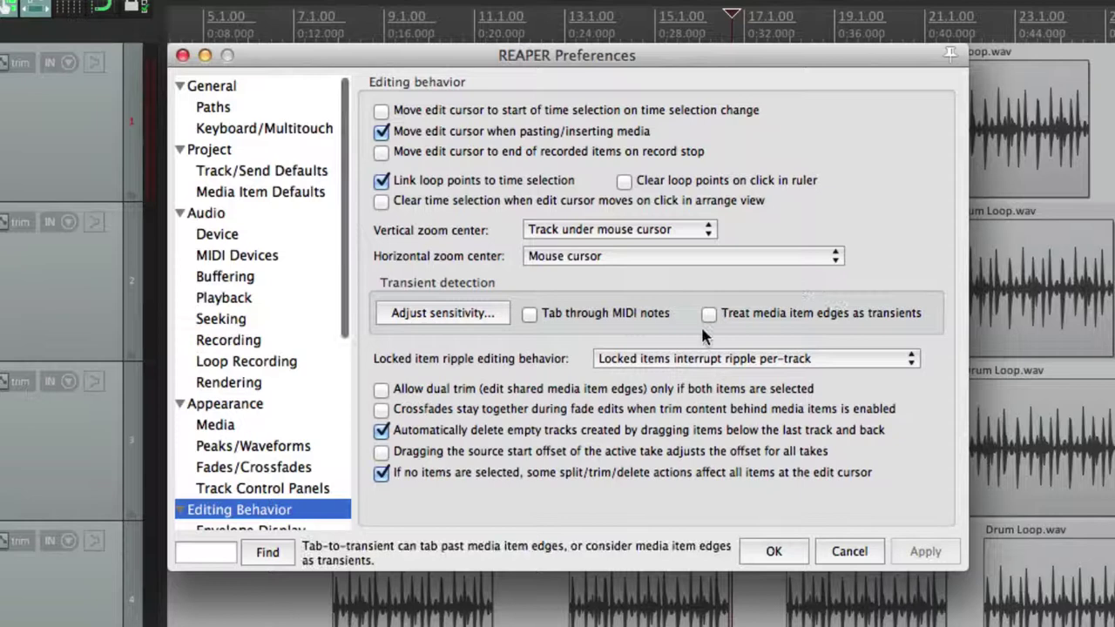
pyautogui.click(688, 357)
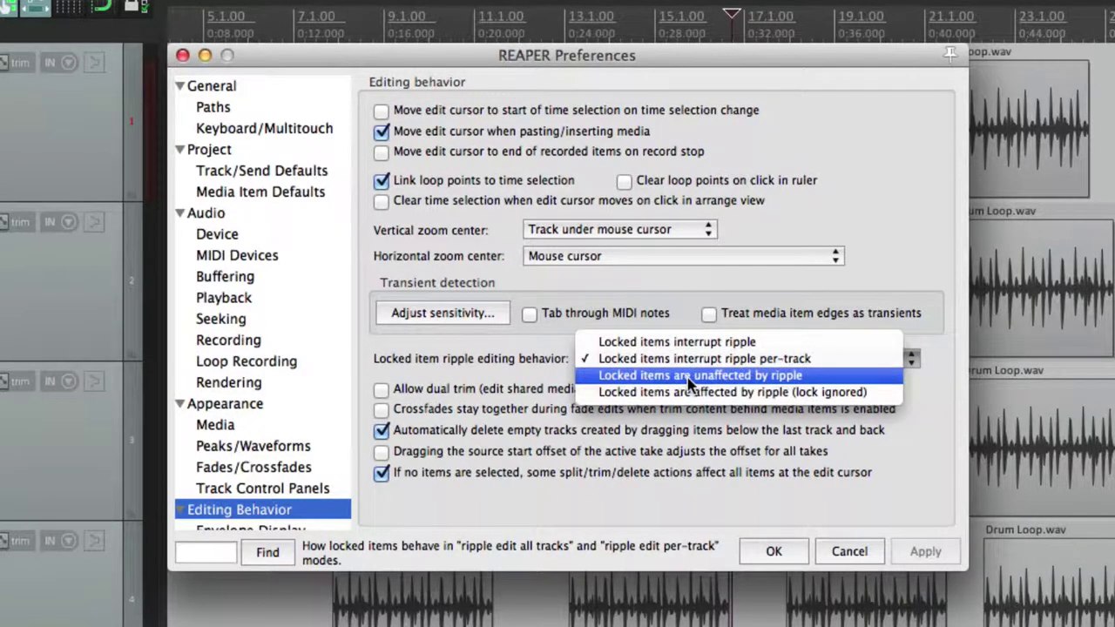
pyautogui.click(688, 376)
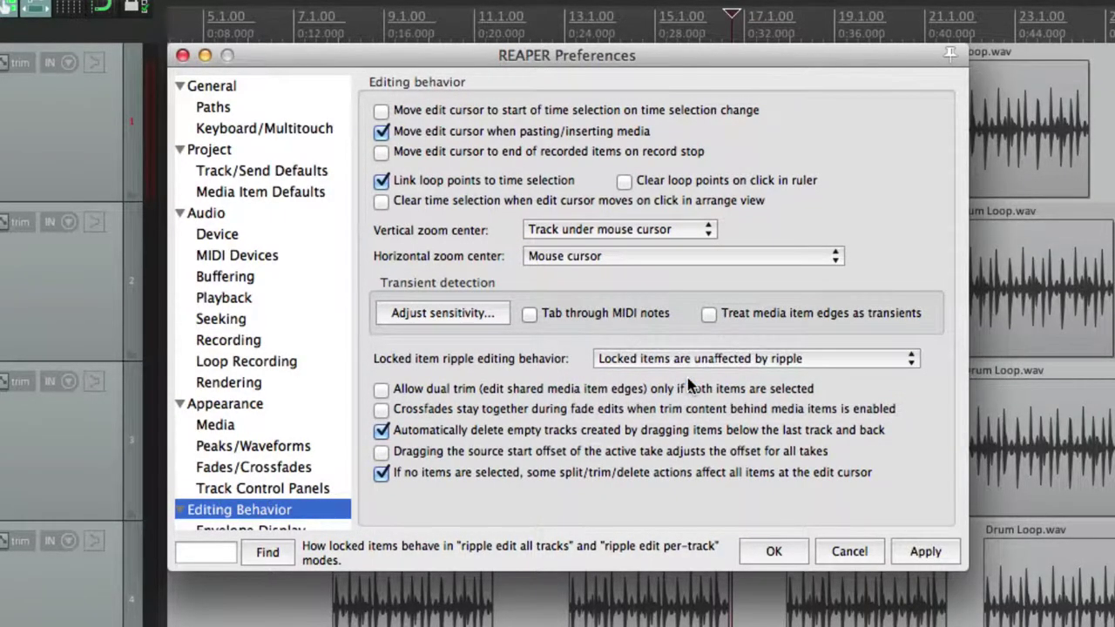
pyautogui.press('Return')
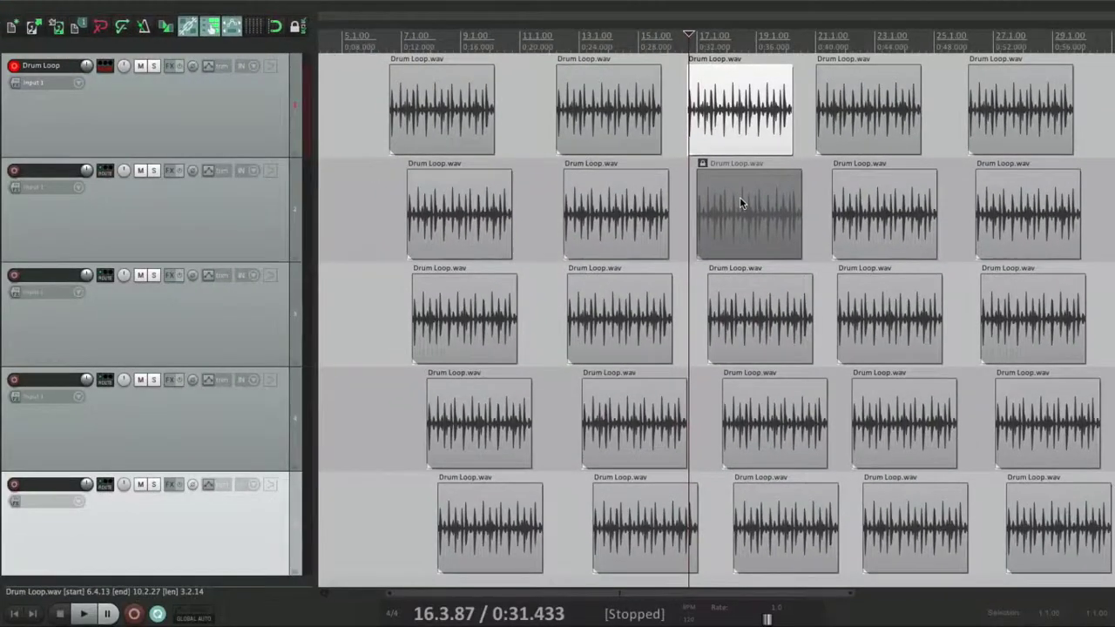
# Drag track 1's items near 17.1 and 21.1 and its first item, leaving track 2's locked item fixed
pyautogui.moveTo(741, 108); pyautogui.dragTo(630, 110)
pyautogui.moveTo(857, 112); pyautogui.dragTo(854, 110)
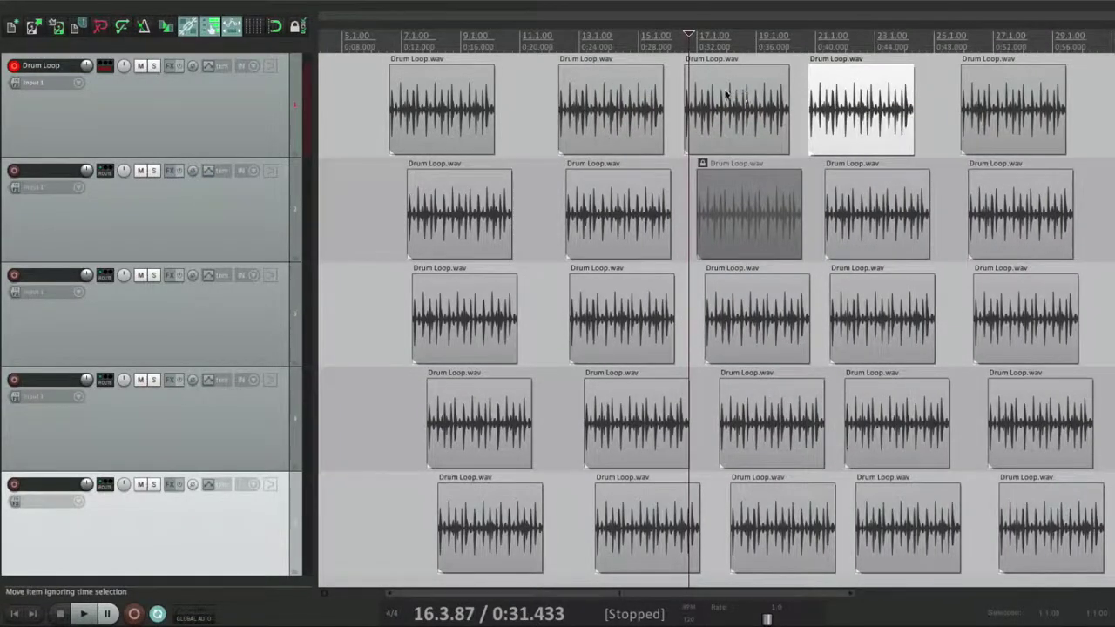
pyautogui.moveTo(727, 95); pyautogui.dragTo(736, 103)
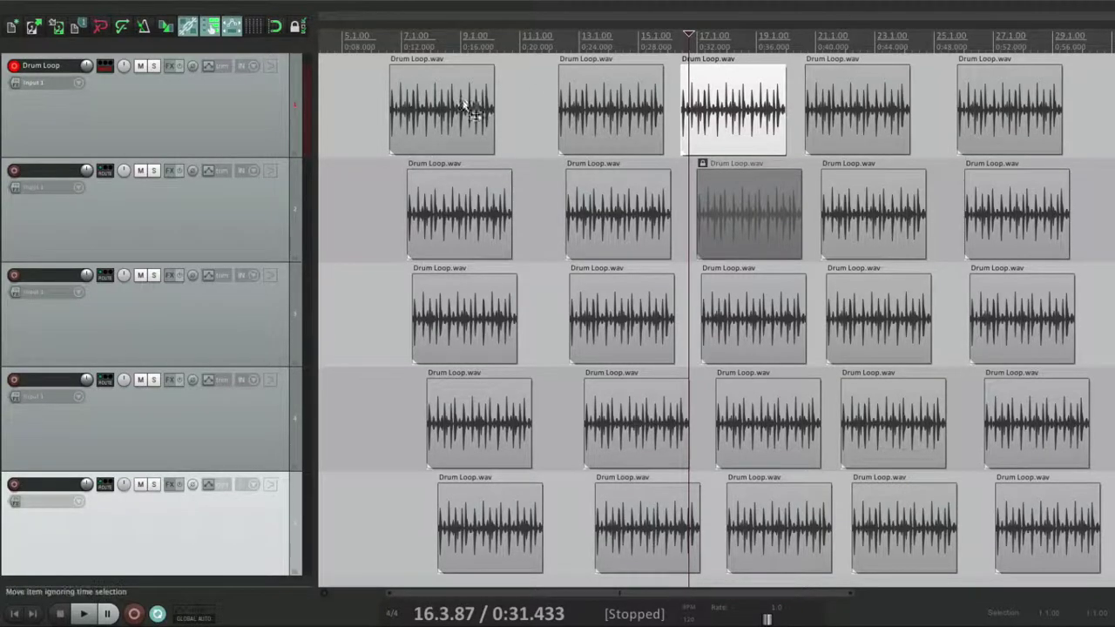
pyautogui.moveTo(470, 110); pyautogui.dragTo(474, 110)
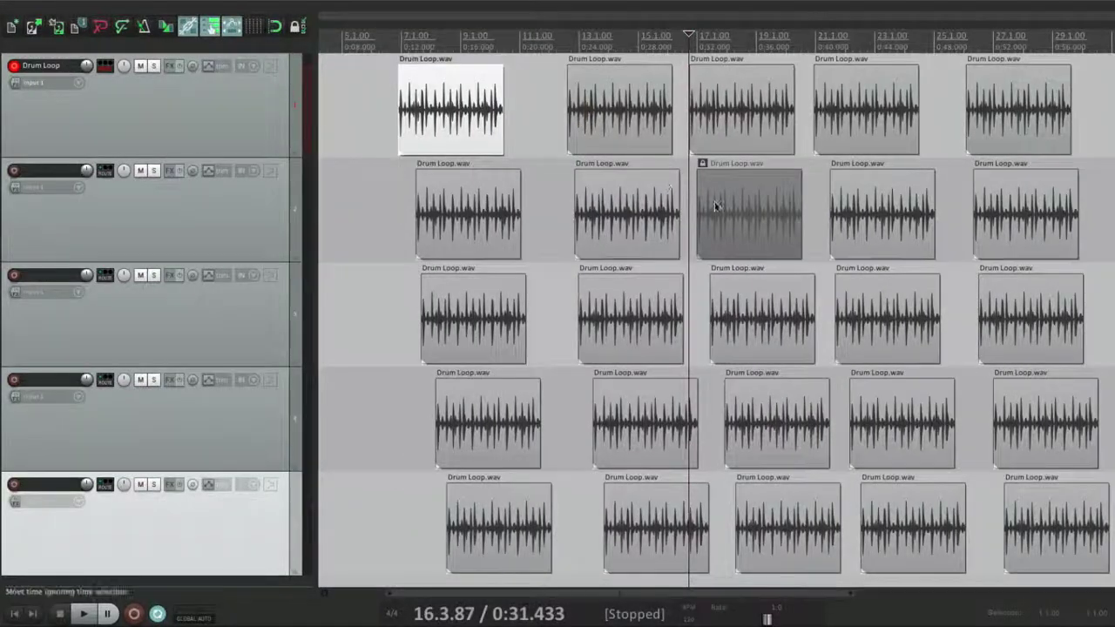
# In Editing Behavior preferences, choose 'Locked items are affected by ripple (lock ignored)'
pyautogui.press('super+comma')
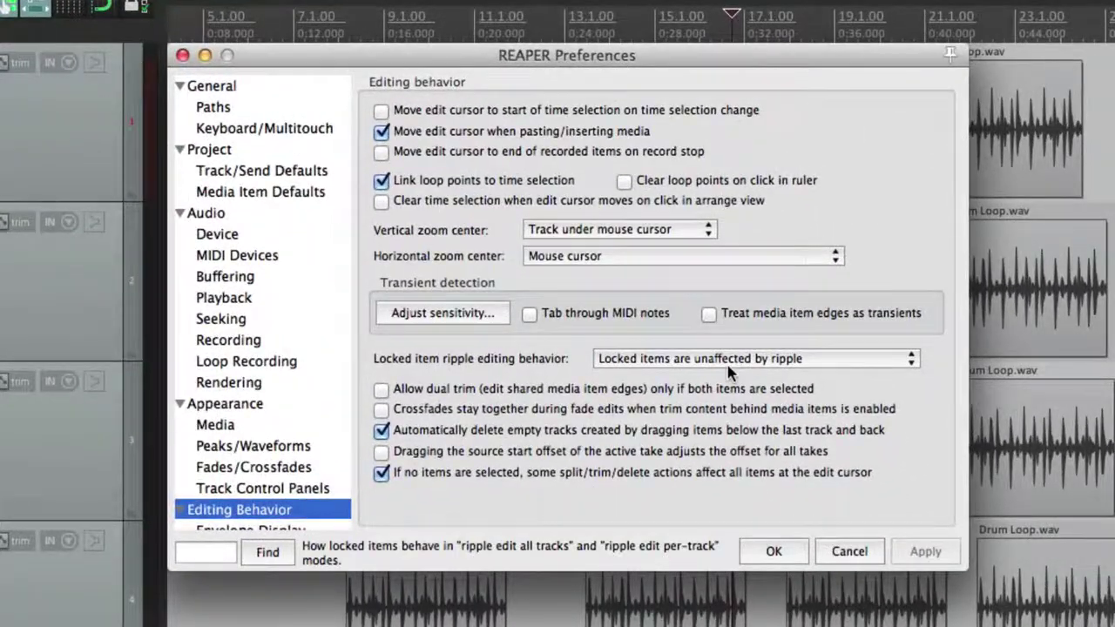
pyautogui.click(714, 359)
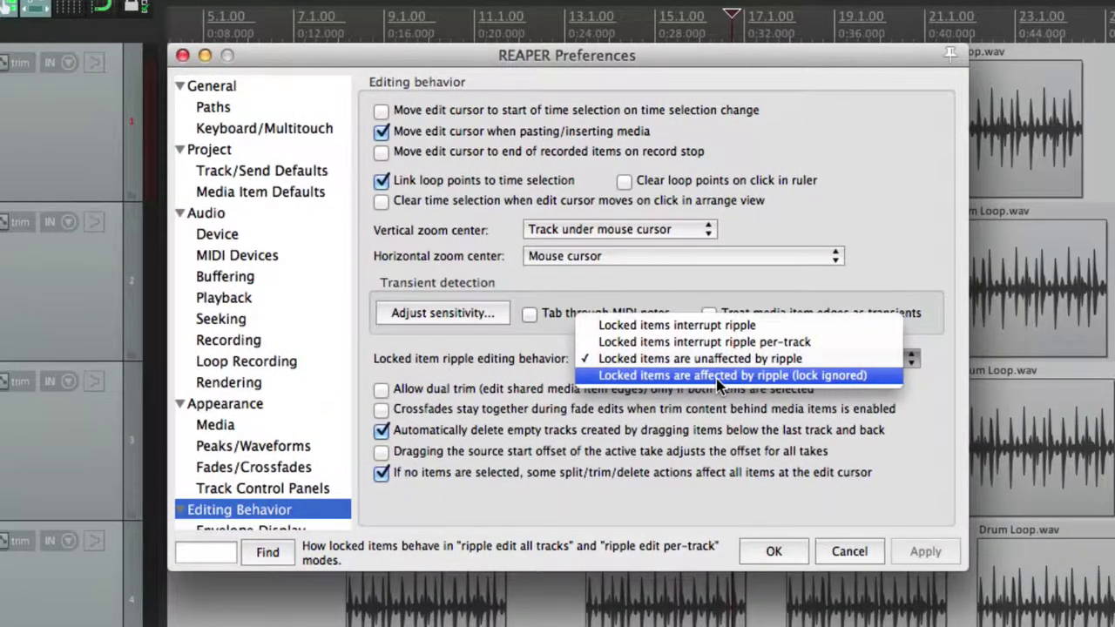
pyautogui.click(718, 376)
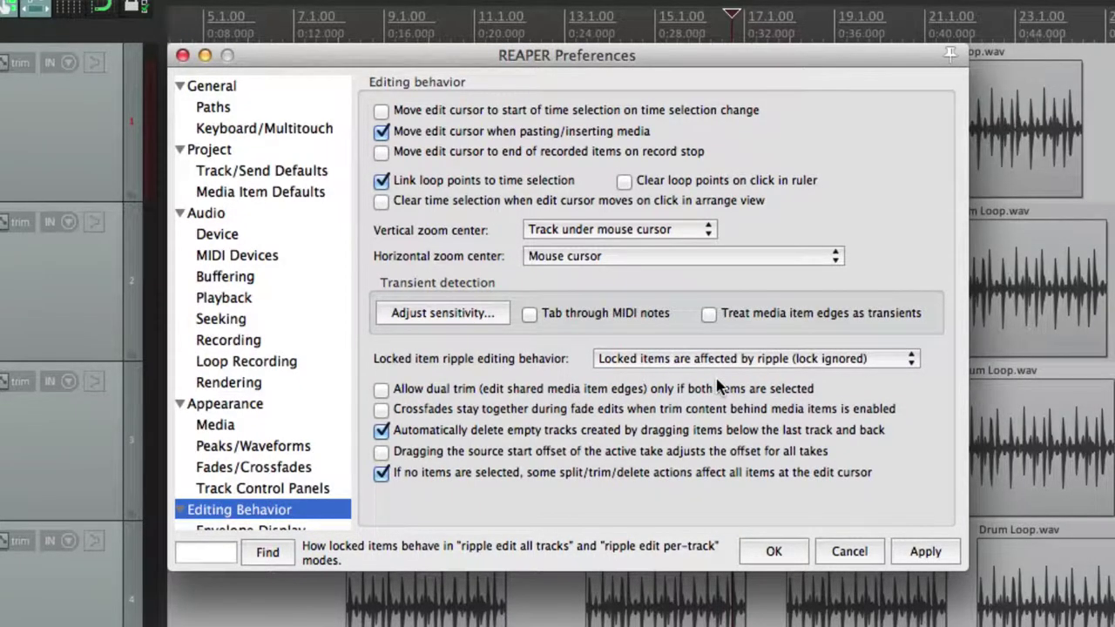
# Apply the lock-ignored setting and ripple-drag track 1's first four Drum Loop items right and left
pyautogui.press('Return')
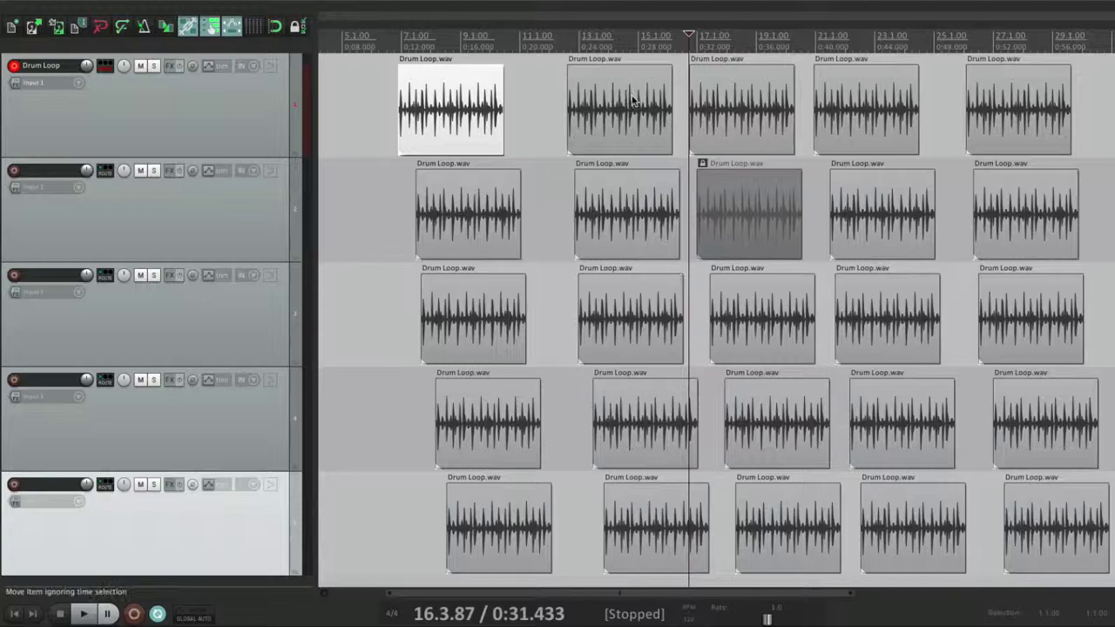
pyautogui.moveTo(633, 102); pyautogui.dragTo(653, 114)
pyautogui.moveTo(729, 116)
pyautogui.mouseDown()
pyautogui.moveTo(764, 122)
pyautogui.moveTo(745, 120)
pyautogui.mouseUp()
pyautogui.moveTo(889, 129); pyautogui.dragTo(863, 125)
pyautogui.moveTo(585, 115); pyautogui.dragTo(571, 114)
pyautogui.moveTo(459, 105)
pyautogui.mouseDown()
pyautogui.moveTo(477, 106)
pyautogui.moveTo(462, 107)
pyautogui.mouseUp()
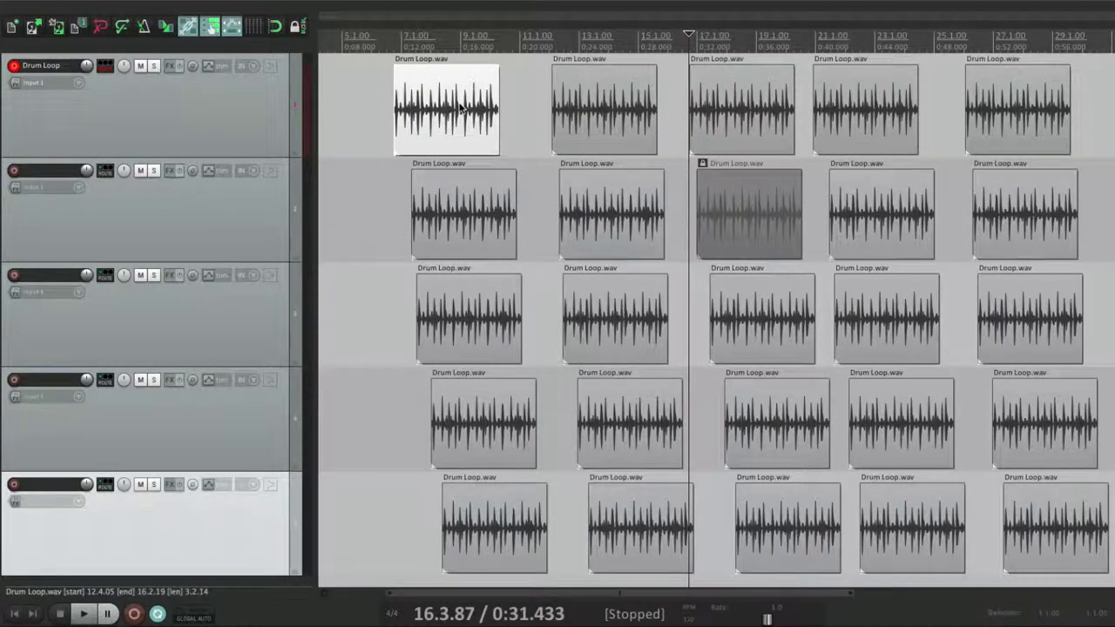
# Reopen Editing Behavior preferences and choose 'Locked items interrupt ripple' for locked items
pyautogui.press('super+comma')
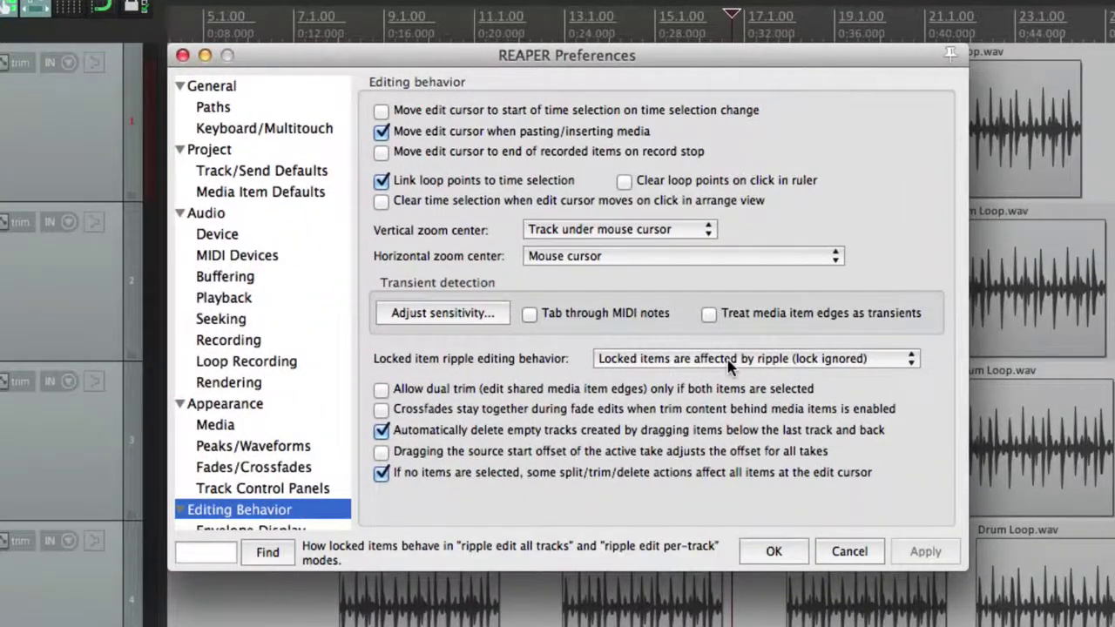
pyautogui.click(729, 359)
pyautogui.click(725, 312)
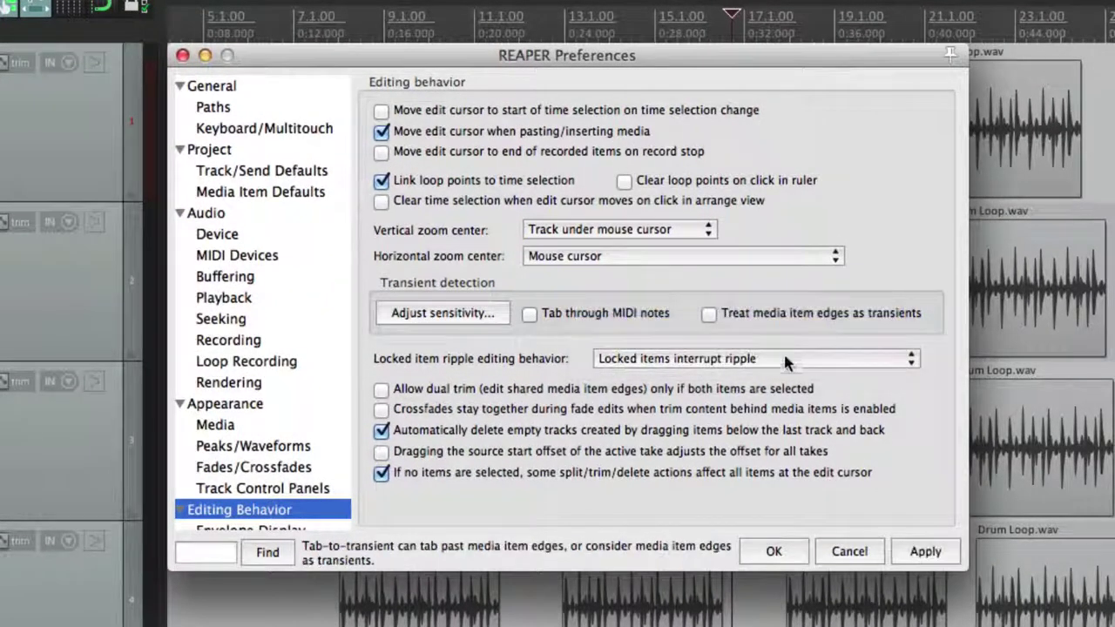